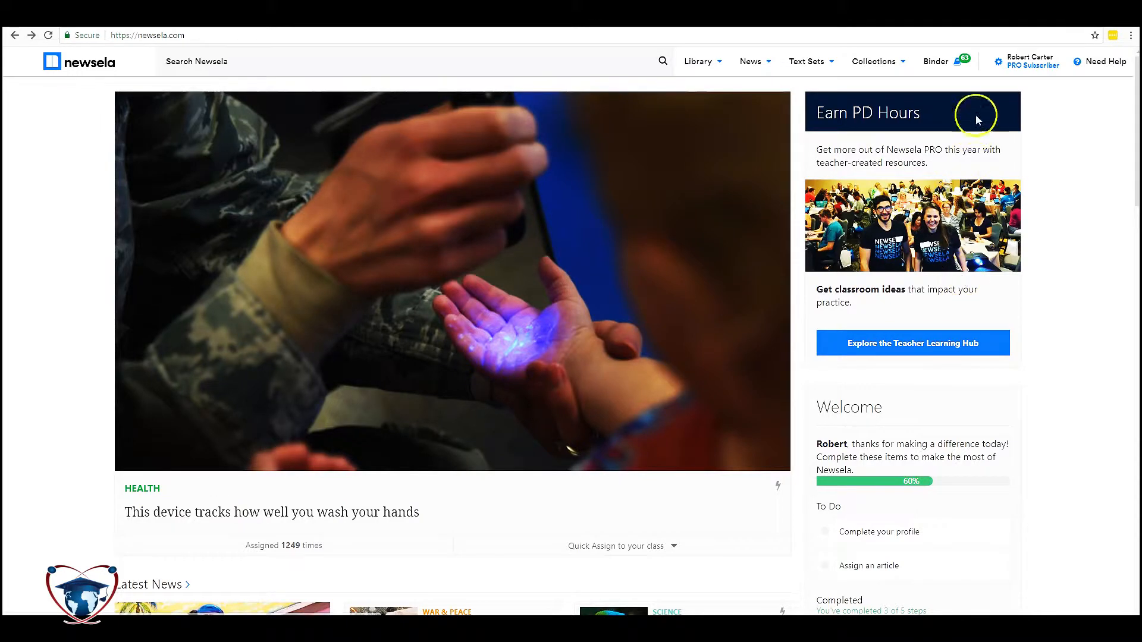
Open the Classes settings from the account options
{"action": "left_click", "coordinate": [1019, 63]}
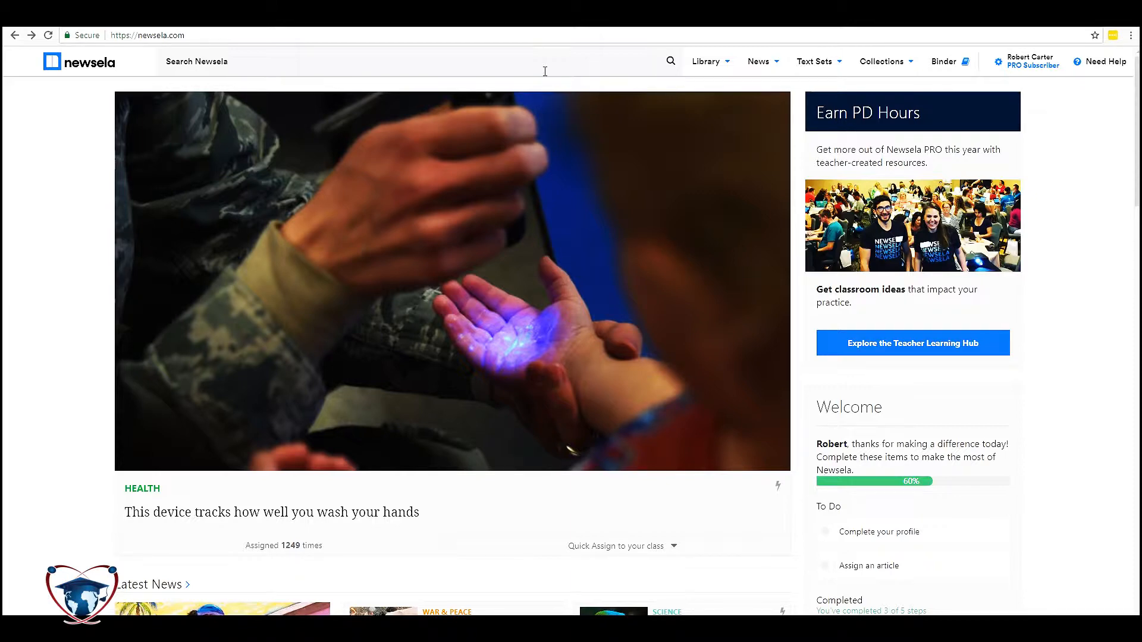
{"action": "left_click", "coordinate": [1026, 66]}
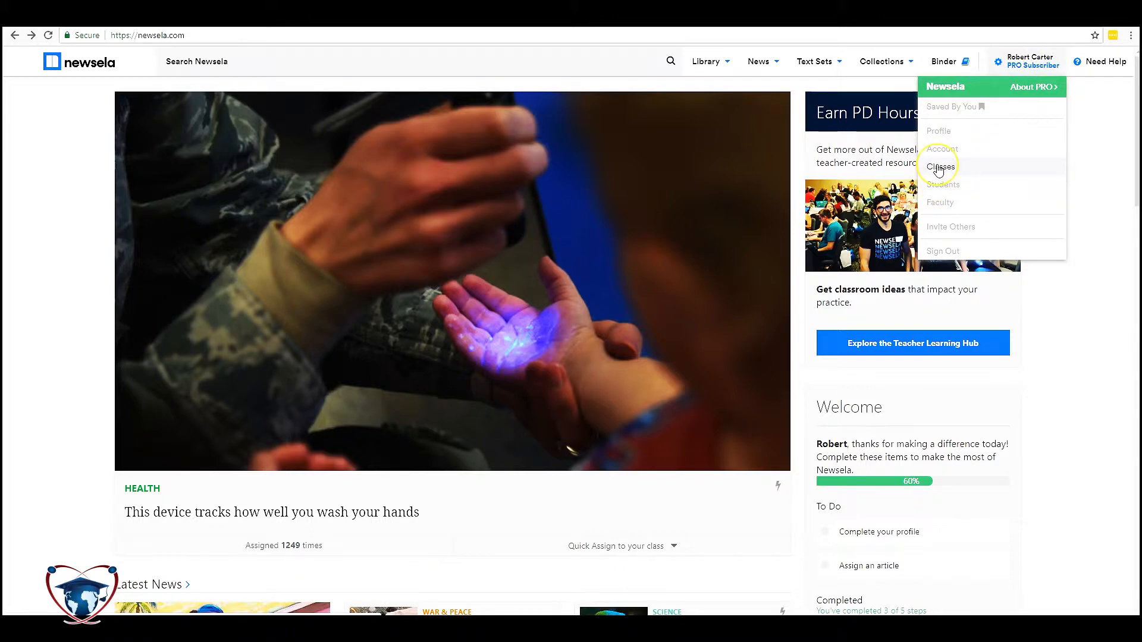
{"action": "left_click", "coordinate": [938, 169]}
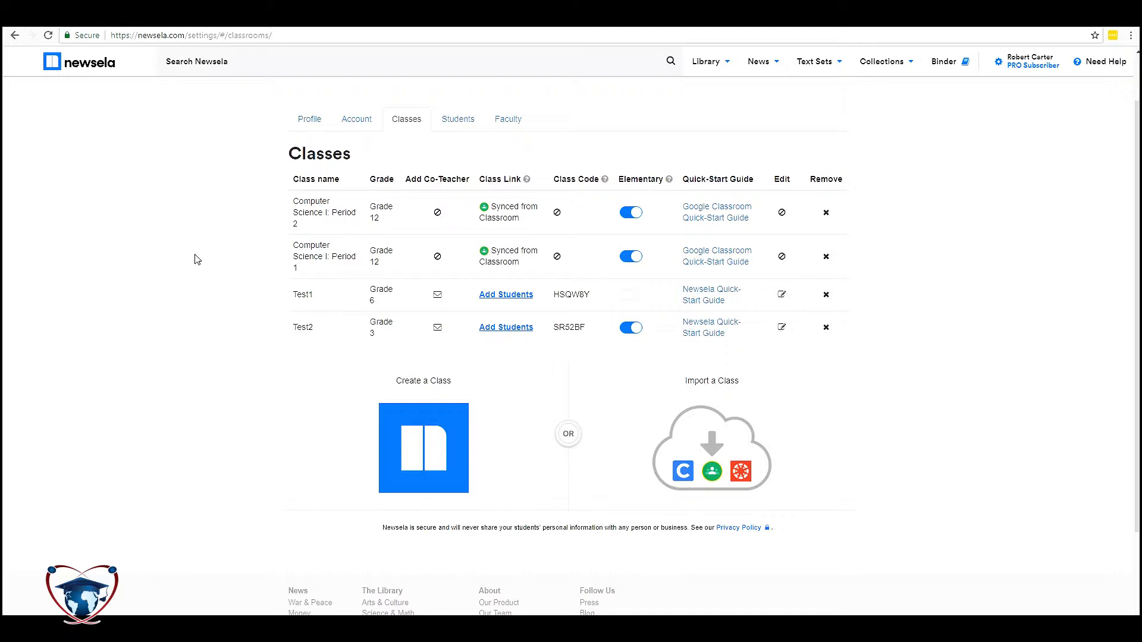
Create a class named "Test 123" for grade 3 with the Elementary option enabled
{"action": "left_click", "coordinate": [417, 443]}
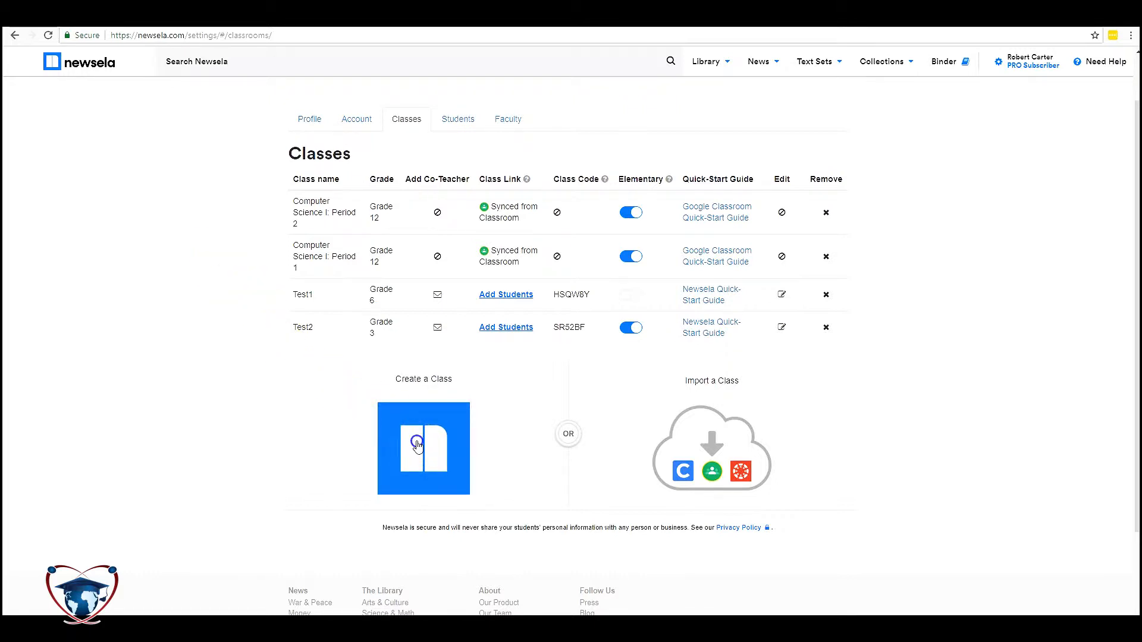
{"action": "left_click", "coordinate": [419, 447]}
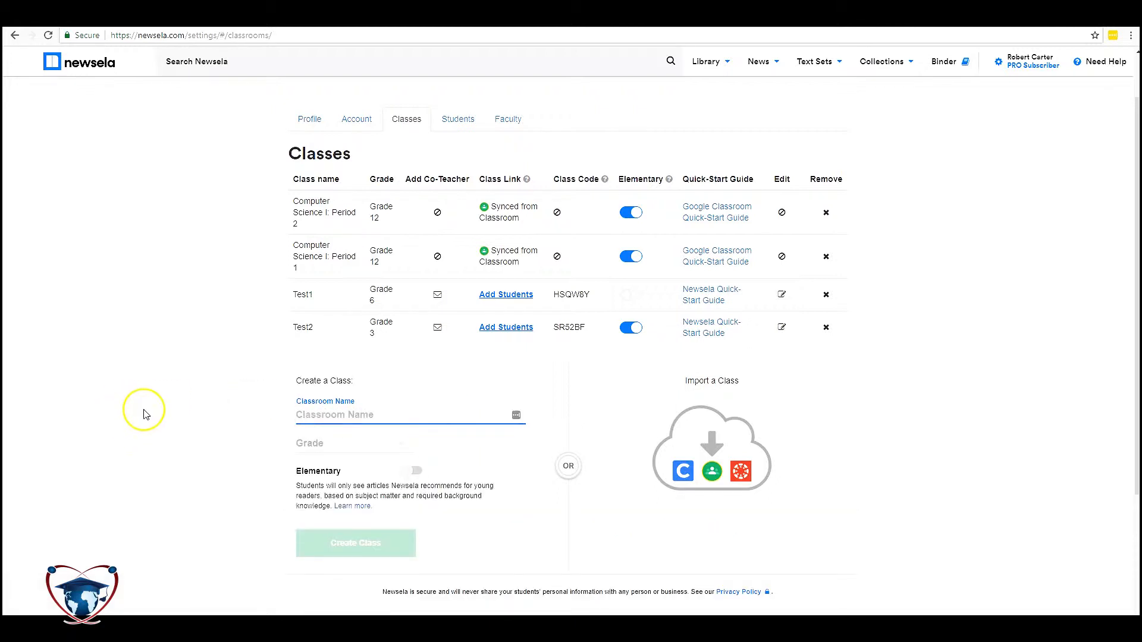
{"action": "type", "text": "Test 123"}
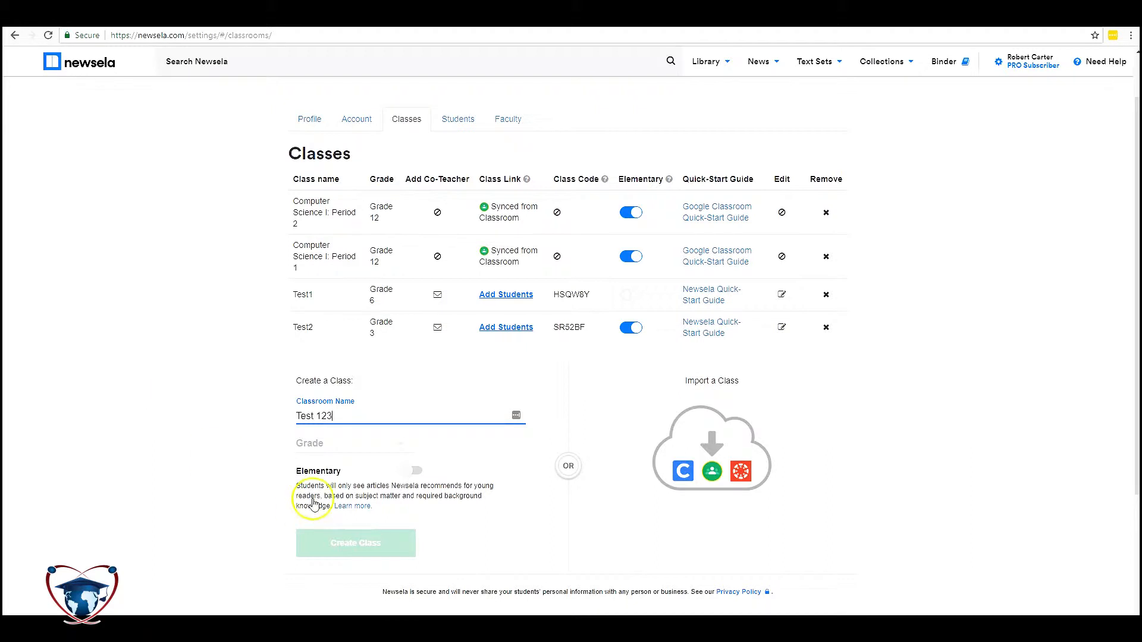
{"action": "left_click", "coordinate": [388, 452]}
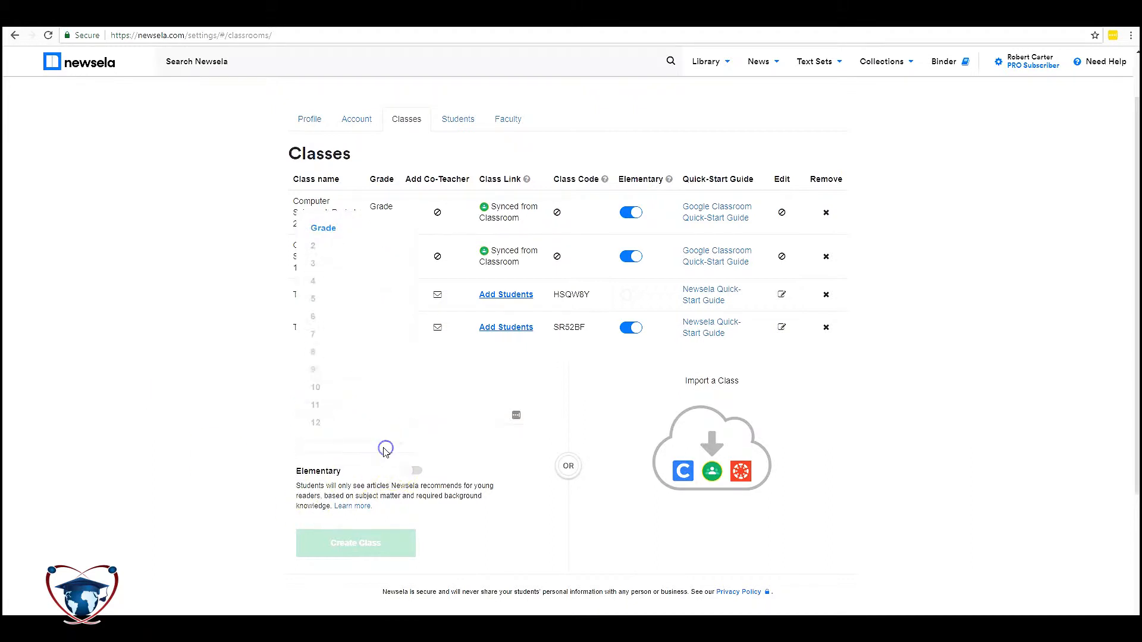
{"action": "left_click", "coordinate": [357, 324]}
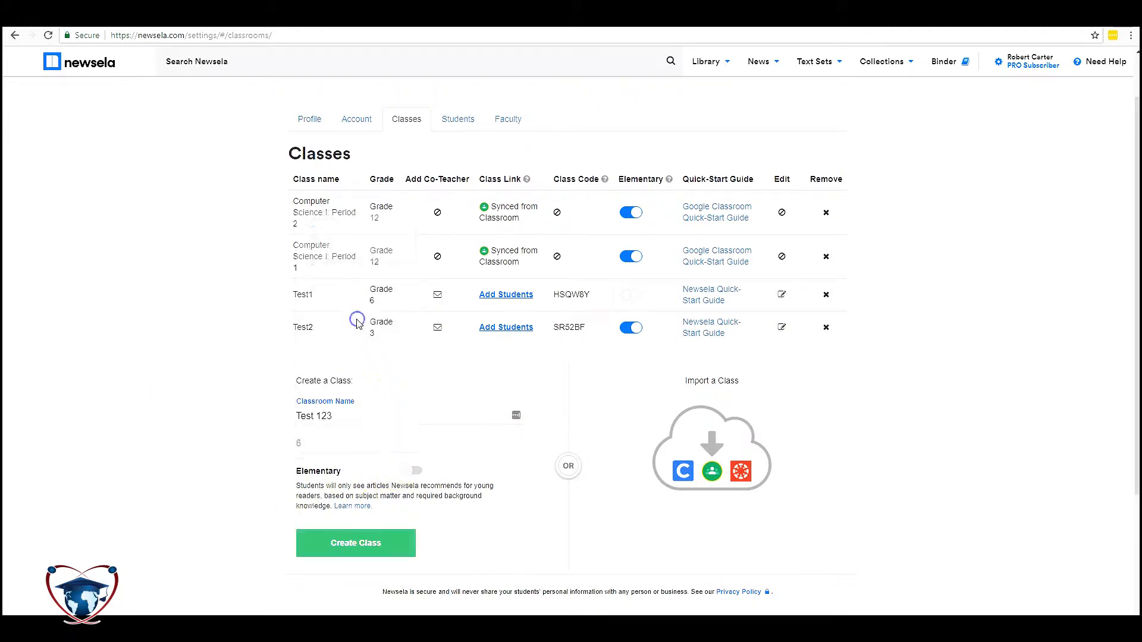
{"action": "left_click", "coordinate": [355, 447]}
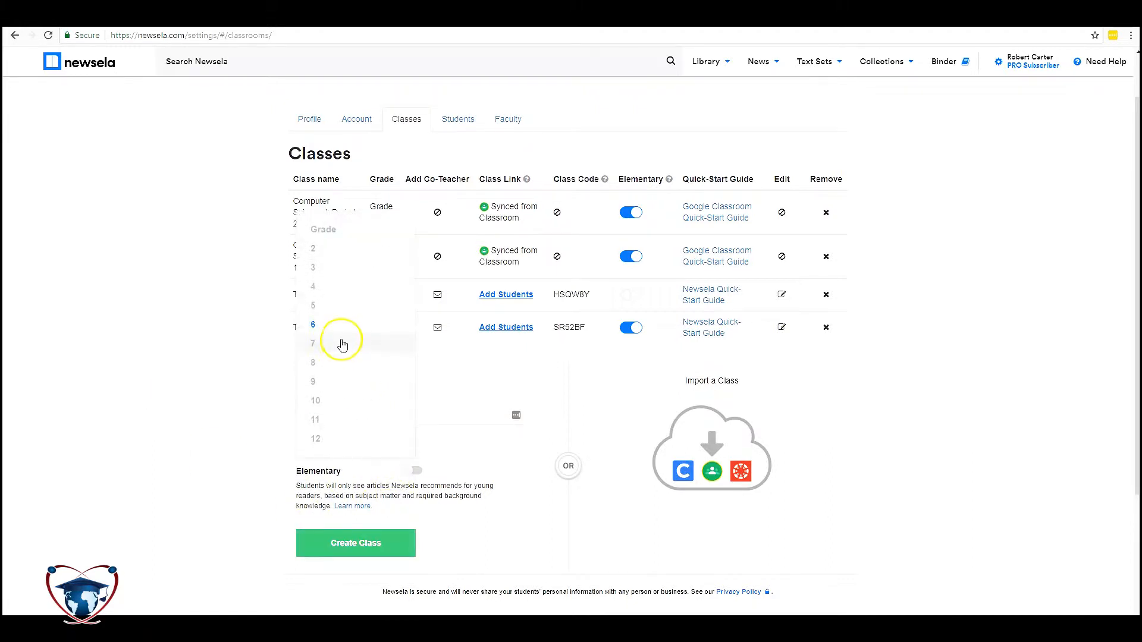
{"action": "left_click", "coordinate": [317, 268]}
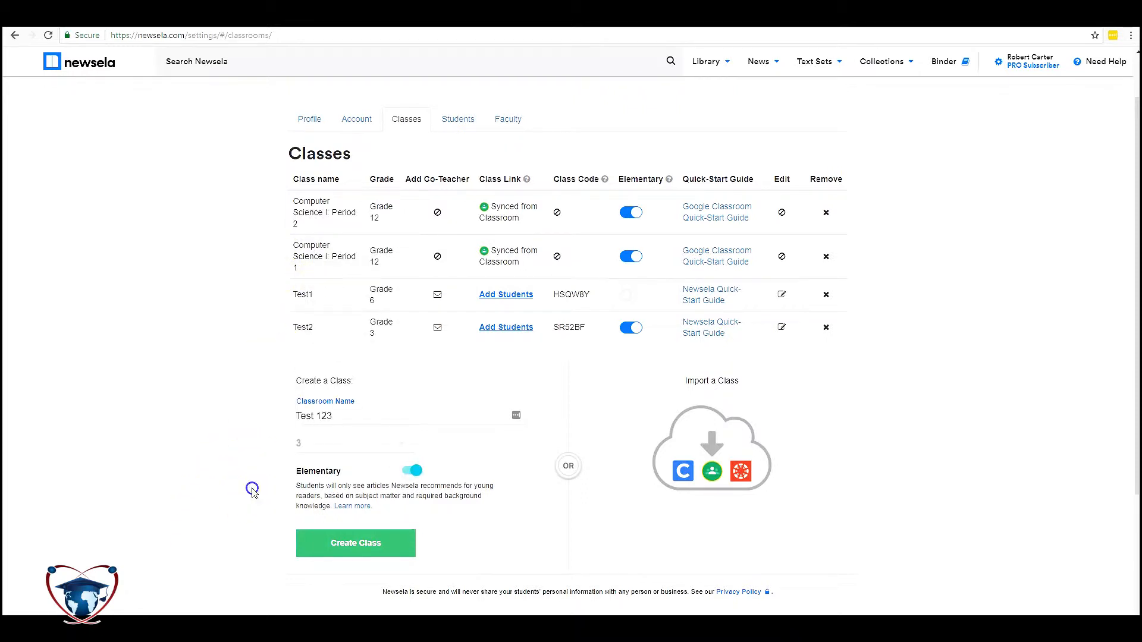
{"action": "left_click", "coordinate": [414, 470]}
{"action": "left_click", "coordinate": [355, 544]}
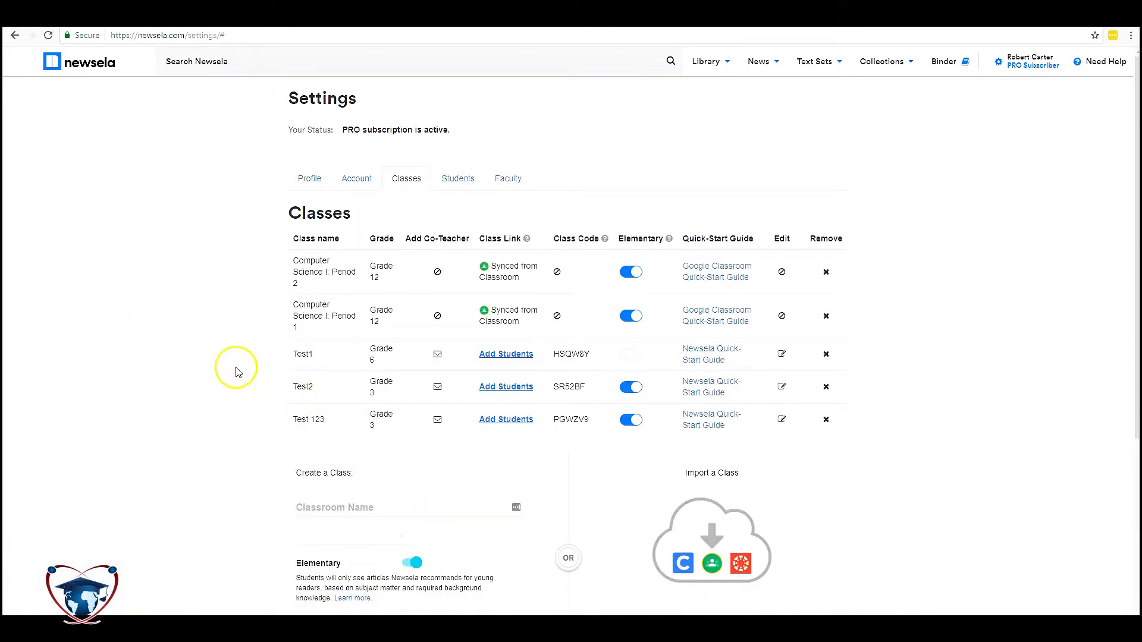
Examine the Test 123 class entry, read through its Newsela Quick-Start Guide, and return to the class list
{"action": "left_click", "coordinate": [293, 419]}
{"action": "left_click_drag", "start_coordinate": [293, 418], "coordinate": [886, 415]}
{"action": "left_click", "coordinate": [884, 417]}
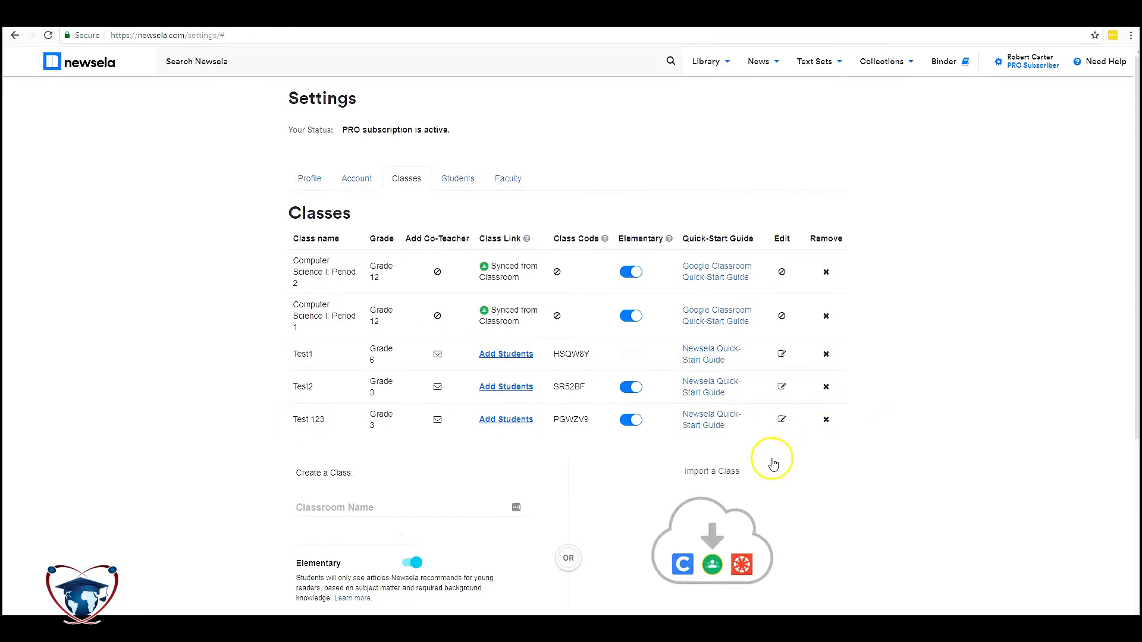
{"action": "left_click", "coordinate": [717, 419]}
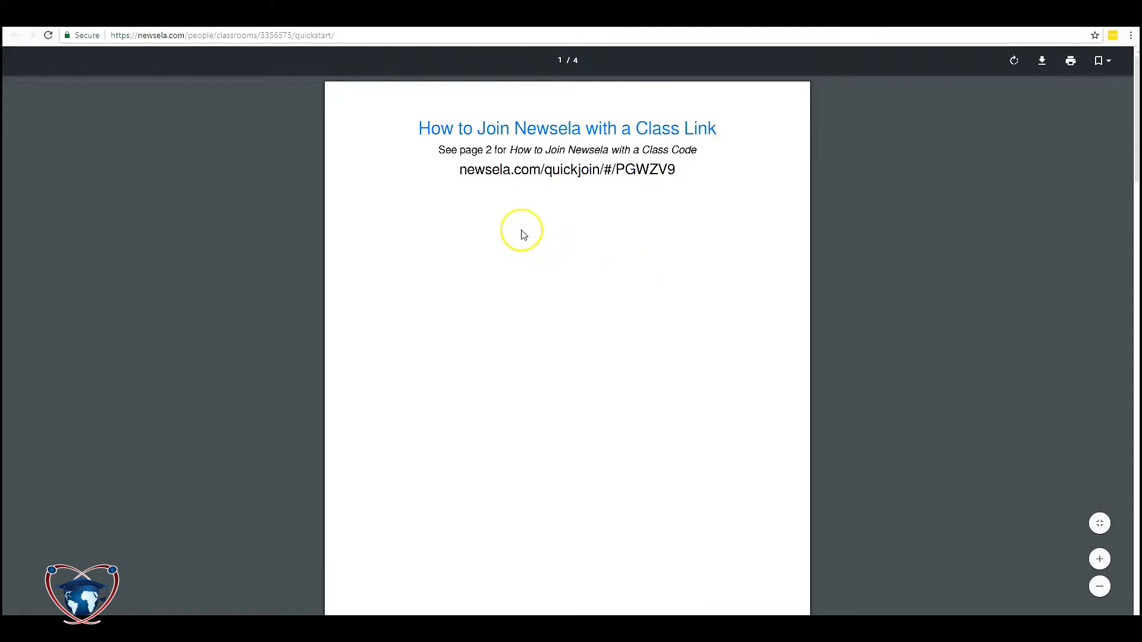
{"action": "scroll", "coordinate": [490, 217], "scroll_direction": "down", "scroll_amount": 3}
{"action": "scroll", "coordinate": [490, 218], "scroll_direction": "down", "scroll_amount": 7}
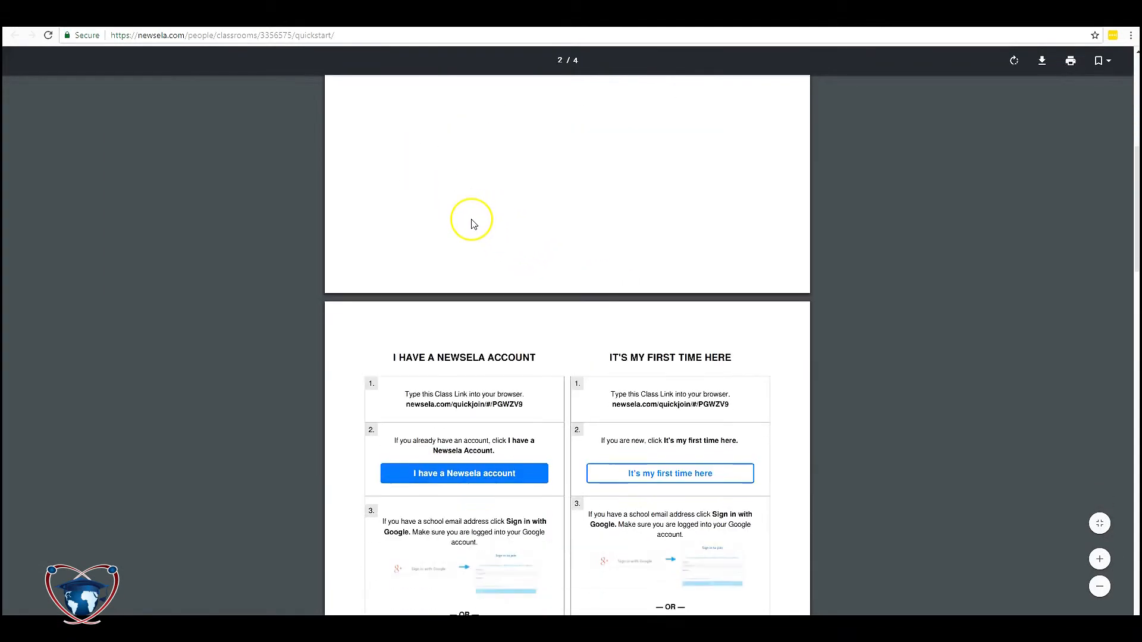
{"action": "scroll", "coordinate": [451, 303], "scroll_direction": "down", "scroll_amount": 3}
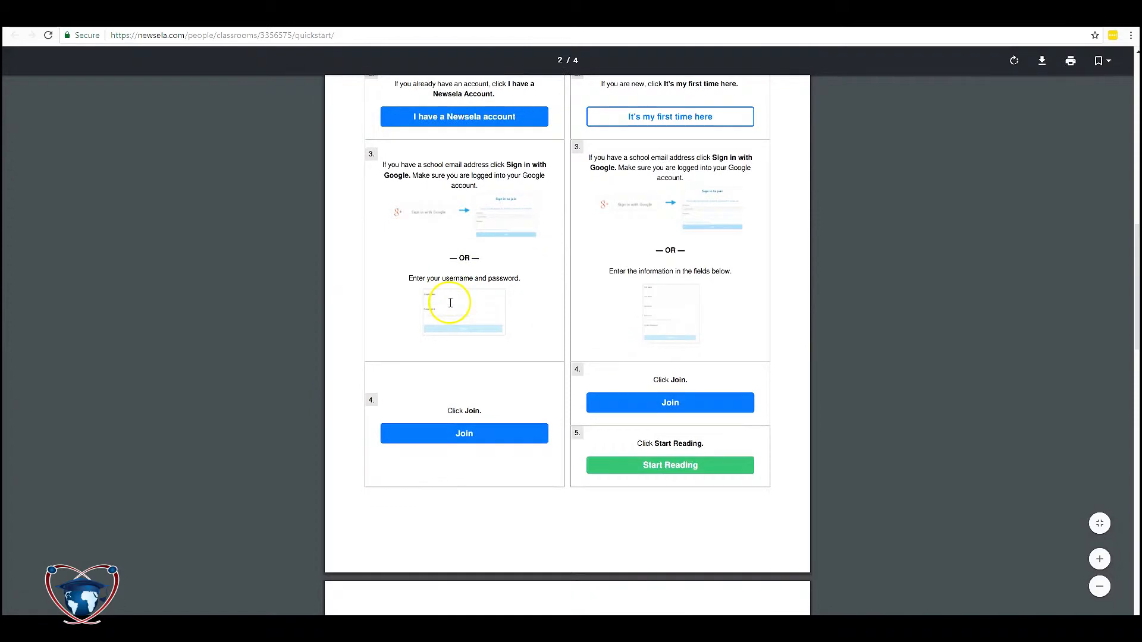
{"action": "scroll", "coordinate": [449, 303], "scroll_direction": "down", "scroll_amount": 2}
{"action": "scroll", "coordinate": [453, 305], "scroll_direction": "up", "scroll_amount": 2}
{"action": "scroll", "coordinate": [457, 307], "scroll_direction": "up", "scroll_amount": 1}
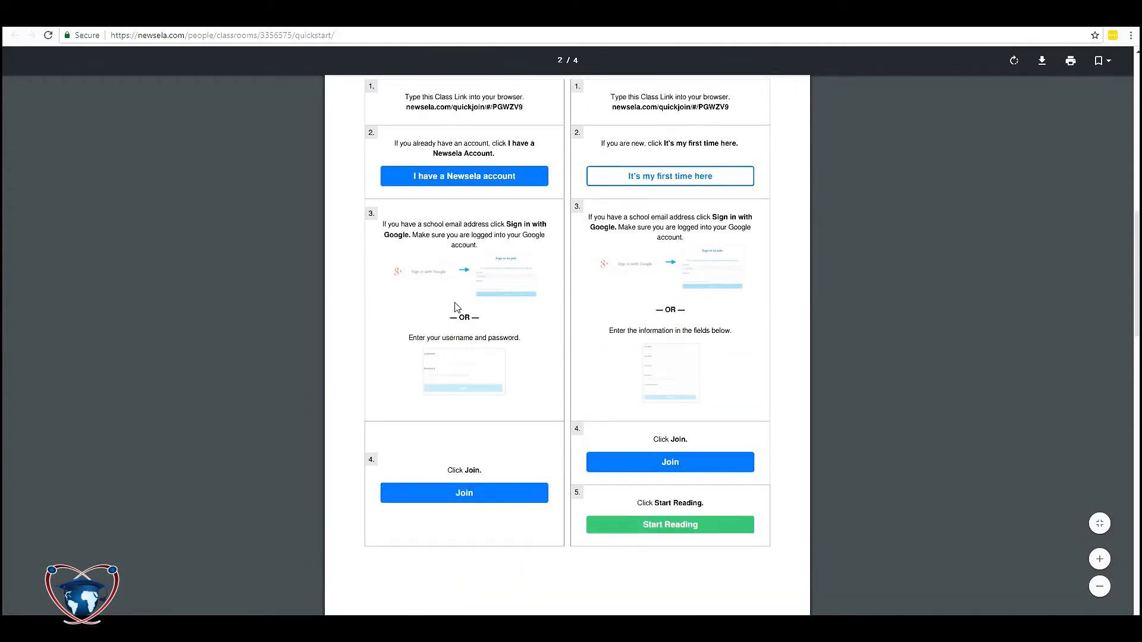
{"action": "scroll", "coordinate": [451, 303], "scroll_direction": "down", "scroll_amount": 7}
{"action": "scroll", "coordinate": [457, 304], "scroll_direction": "down", "scroll_amount": 10}
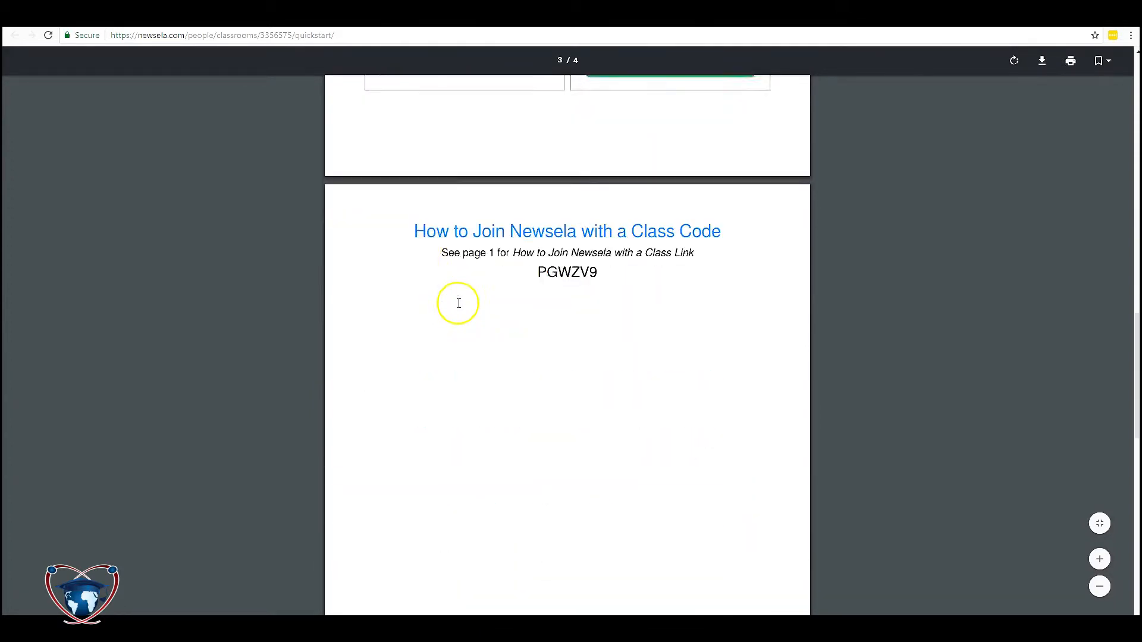
{"action": "left_click", "coordinate": [464, 17]}
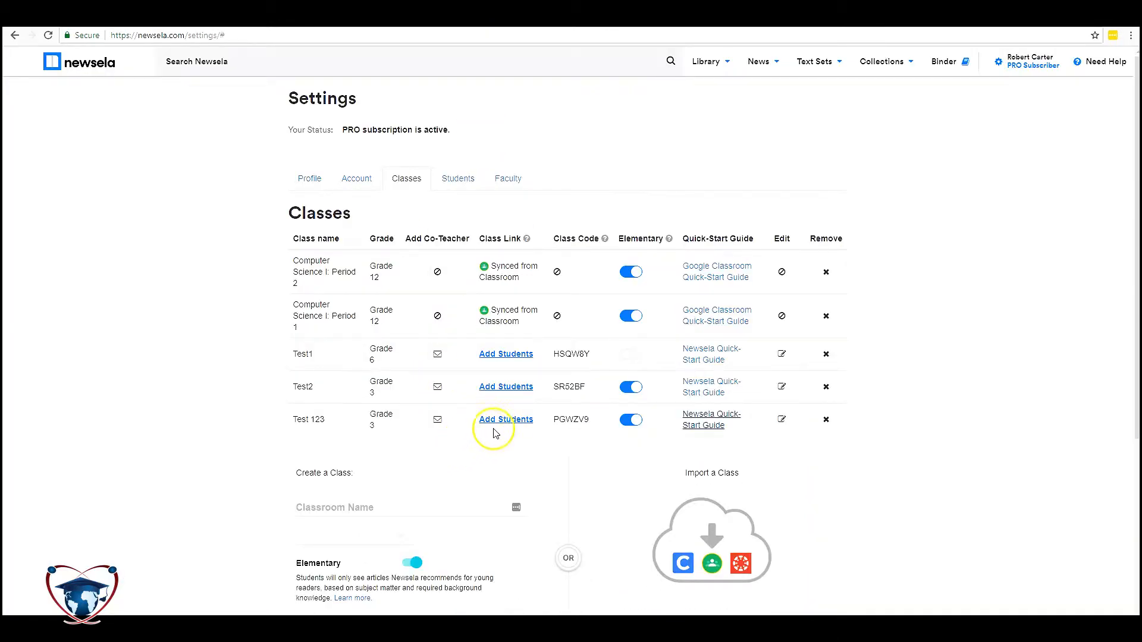
View the student invitation link and class code for Test 123, and close the invitation
{"action": "left_click", "coordinate": [507, 419]}
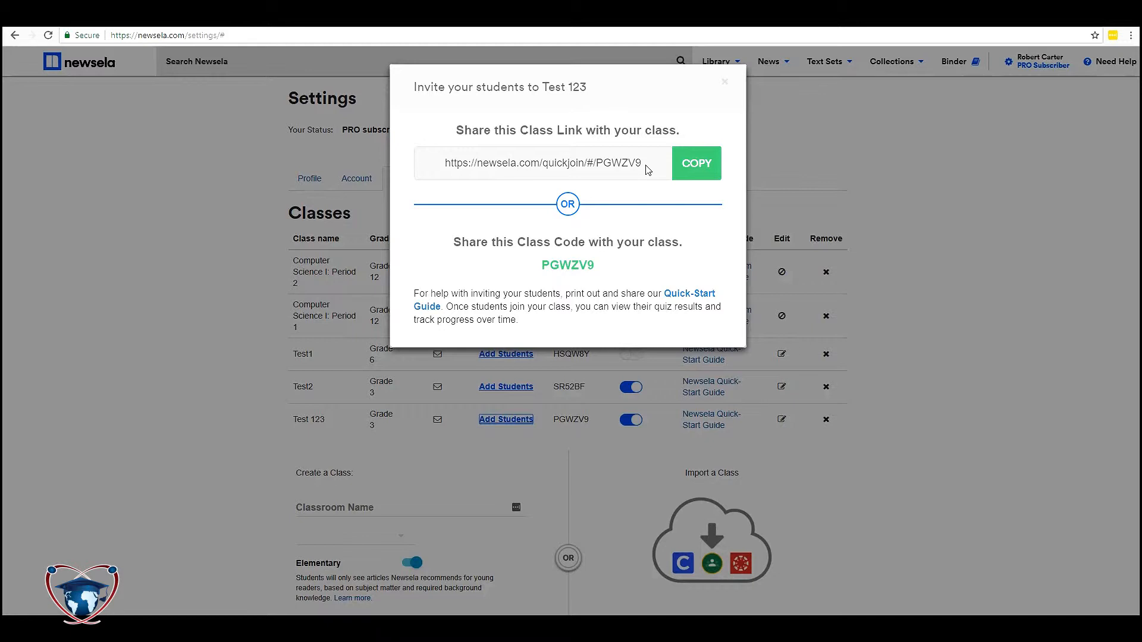
{"action": "left_click_drag", "start_coordinate": [523, 263], "coordinate": [606, 267]}
{"action": "left_click", "coordinate": [606, 266]}
{"action": "left_click", "coordinate": [728, 79]}
Choose Google Classroom as the class import source and sign in with Google
{"action": "scroll", "coordinate": [262, 322], "scroll_direction": "down", "scroll_amount": 2}
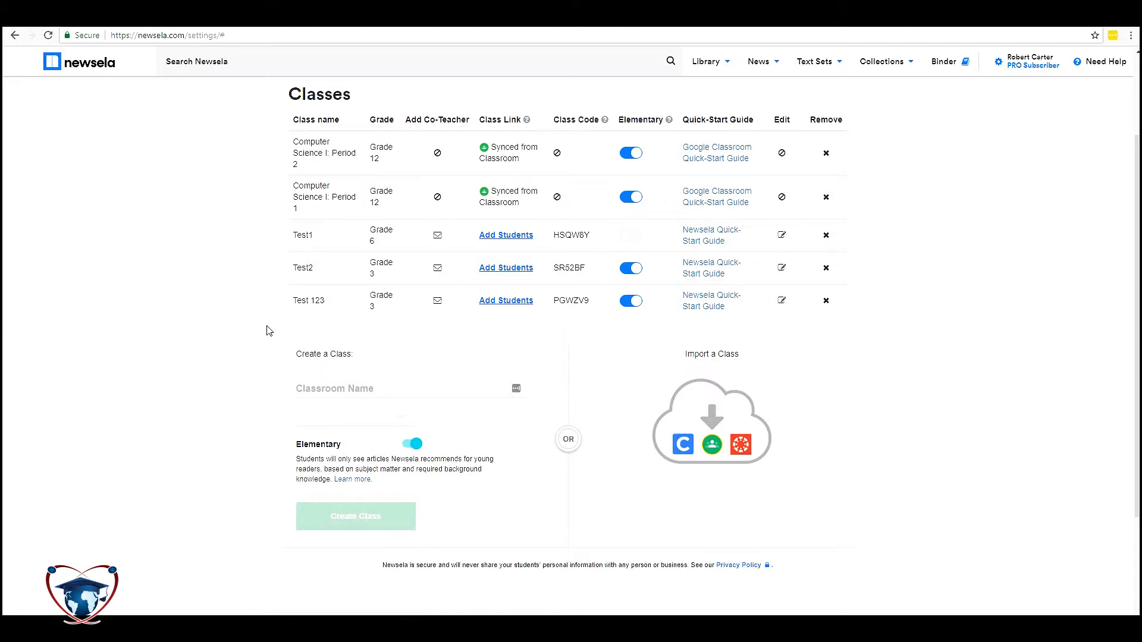
{"action": "left_click", "coordinate": [706, 396]}
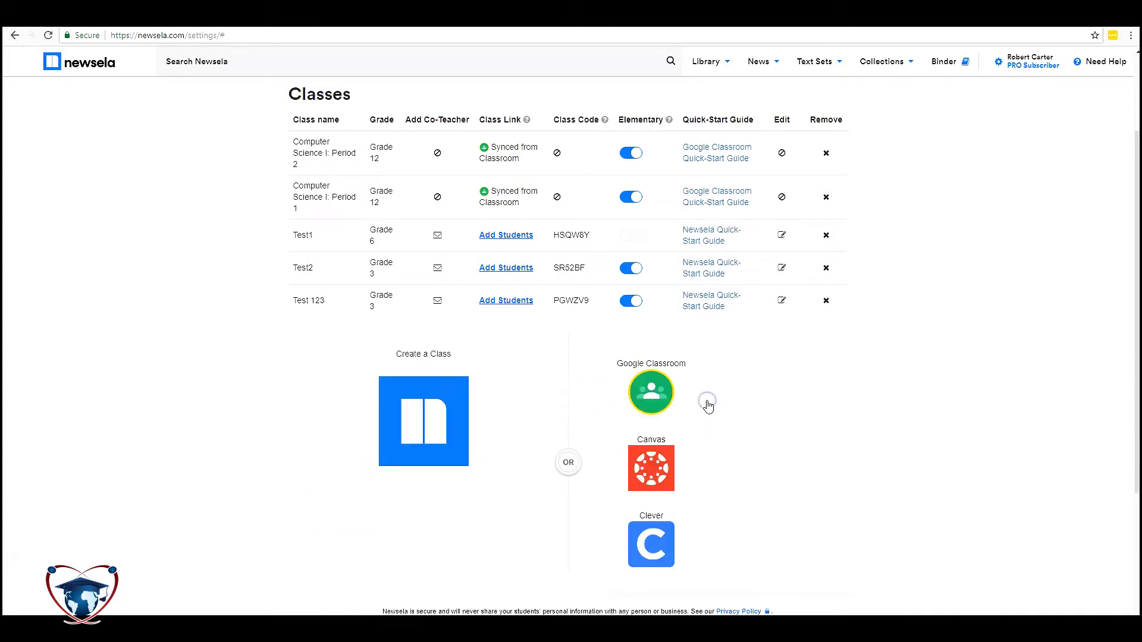
{"action": "scroll", "coordinate": [705, 415], "scroll_direction": "down", "scroll_amount": 1}
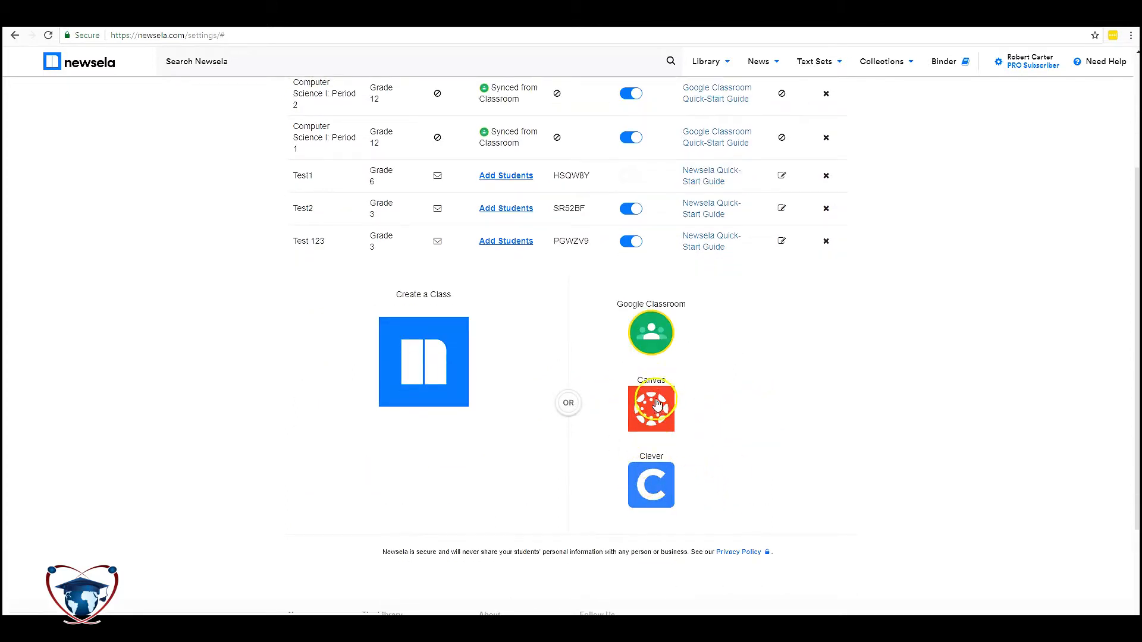
{"action": "left_click", "coordinate": [658, 336]}
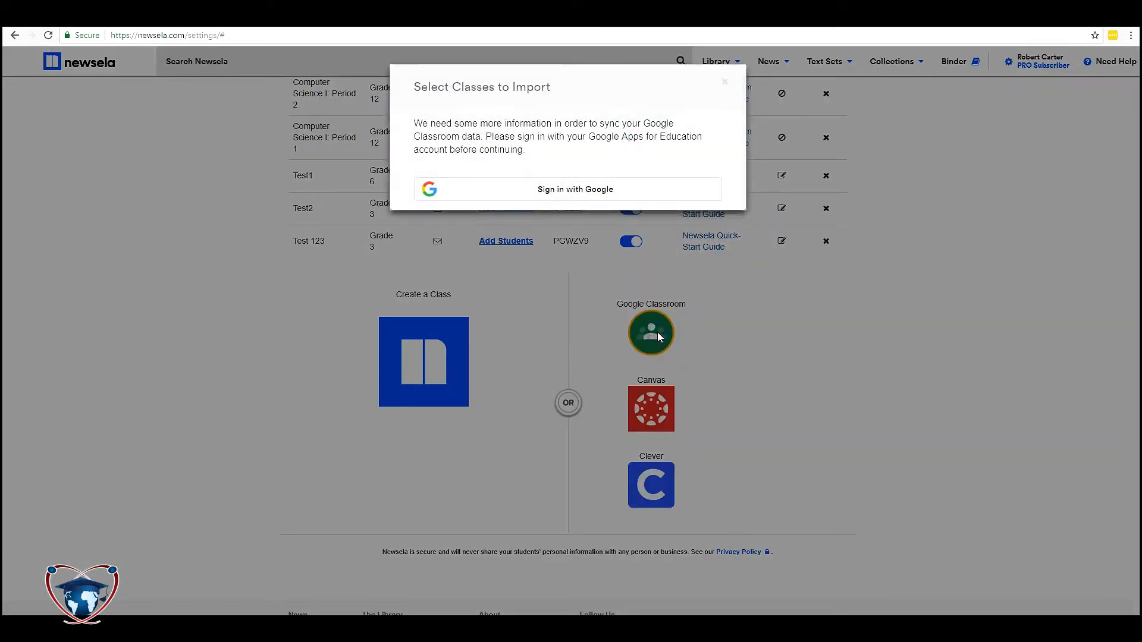
{"action": "left_click", "coordinate": [565, 201]}
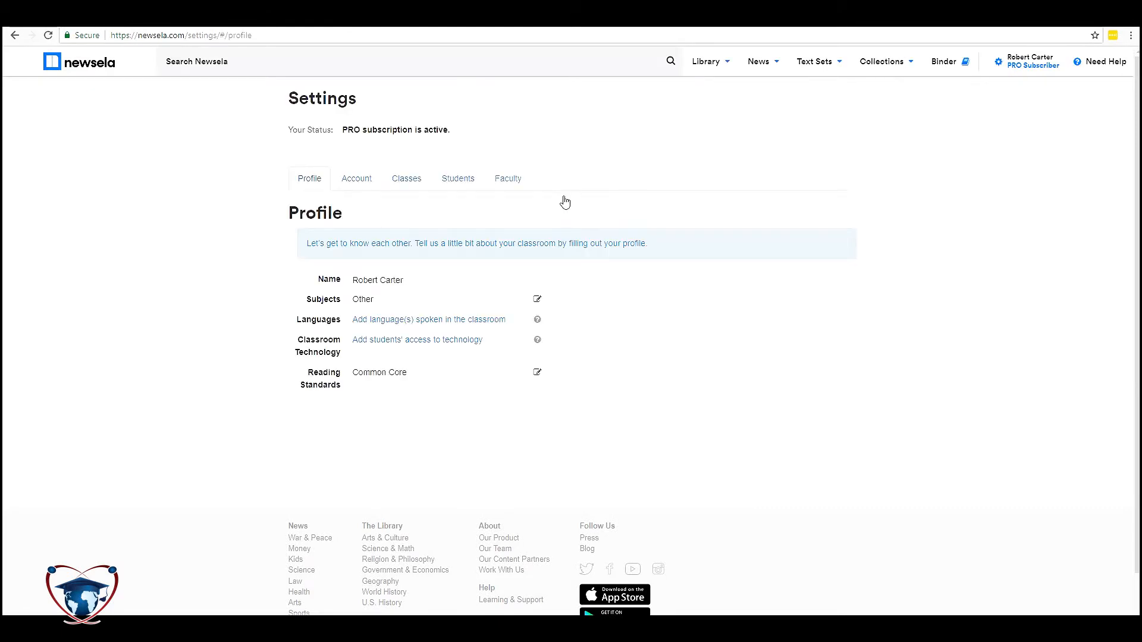
Return to the Classes settings and bring up the list of Google Classroom classes available for import
{"action": "scroll", "coordinate": [264, 336], "scroll_direction": "down", "scroll_amount": 1}
{"action": "left_click", "coordinate": [407, 176]}
{"action": "scroll", "coordinate": [276, 337], "scroll_direction": "down", "scroll_amount": 3}
{"action": "left_click", "coordinate": [731, 360]}
{"action": "left_click", "coordinate": [651, 331]}
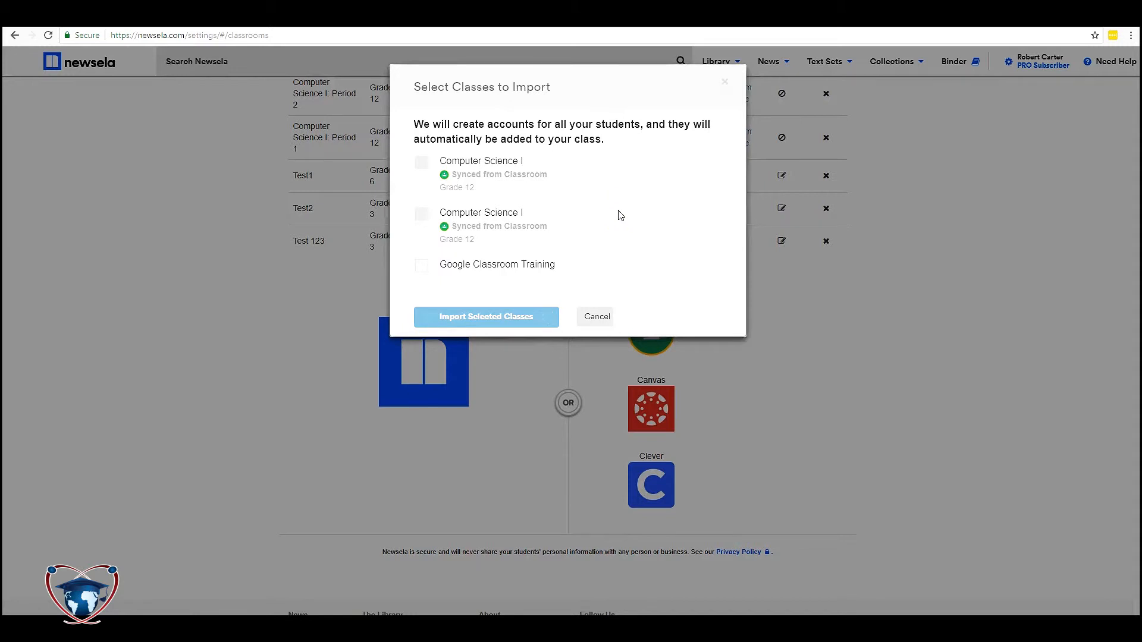
Import the Google Classroom Training class as Grade 10 and dismiss the import confirmation
{"action": "left_click", "coordinate": [424, 268]}
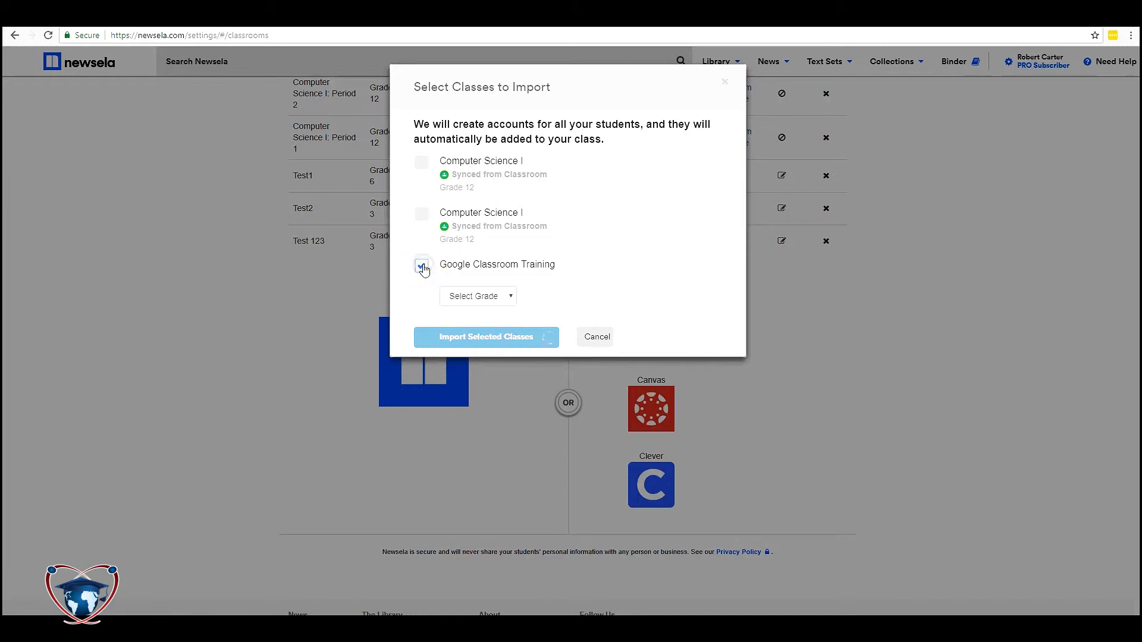
{"action": "left_click", "coordinate": [479, 295]}
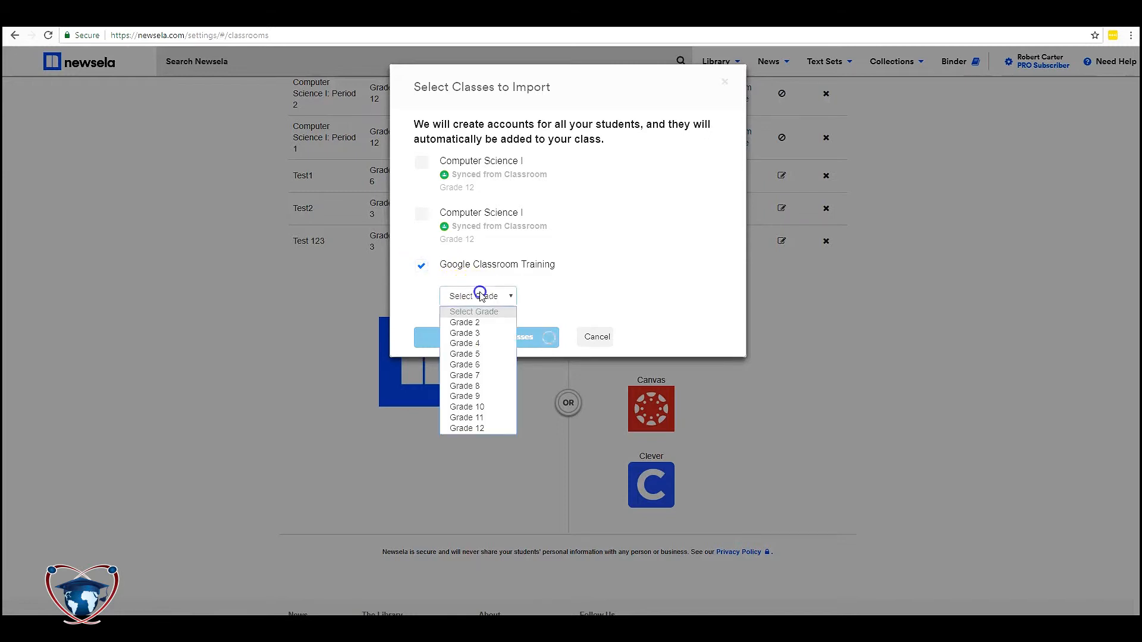
{"action": "left_click", "coordinate": [465, 408]}
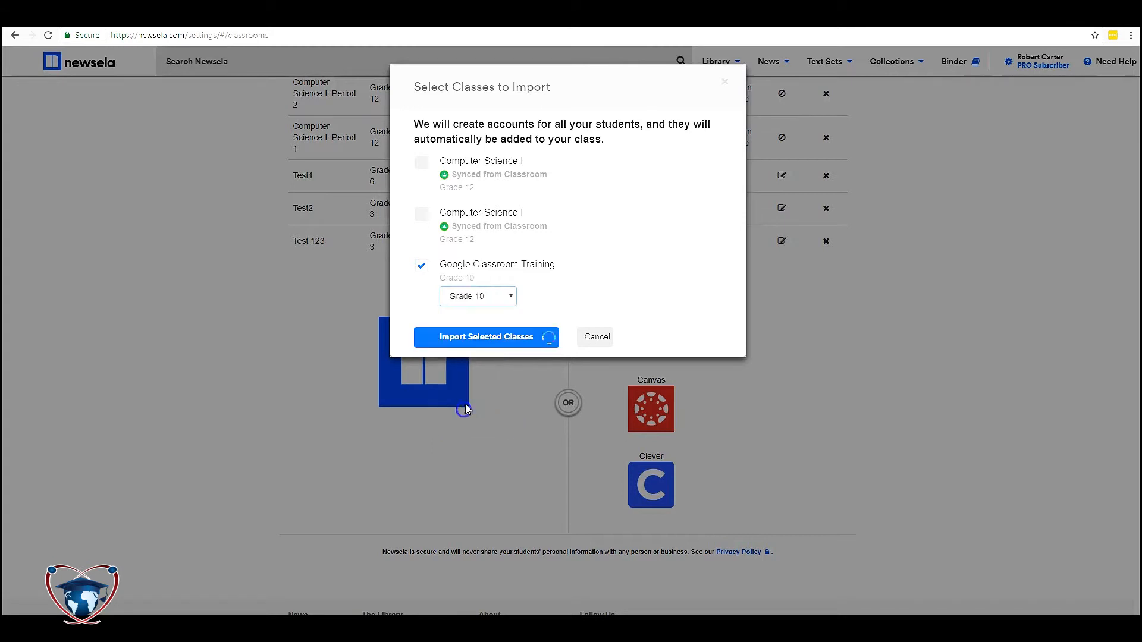
{"action": "left_click", "coordinate": [529, 340]}
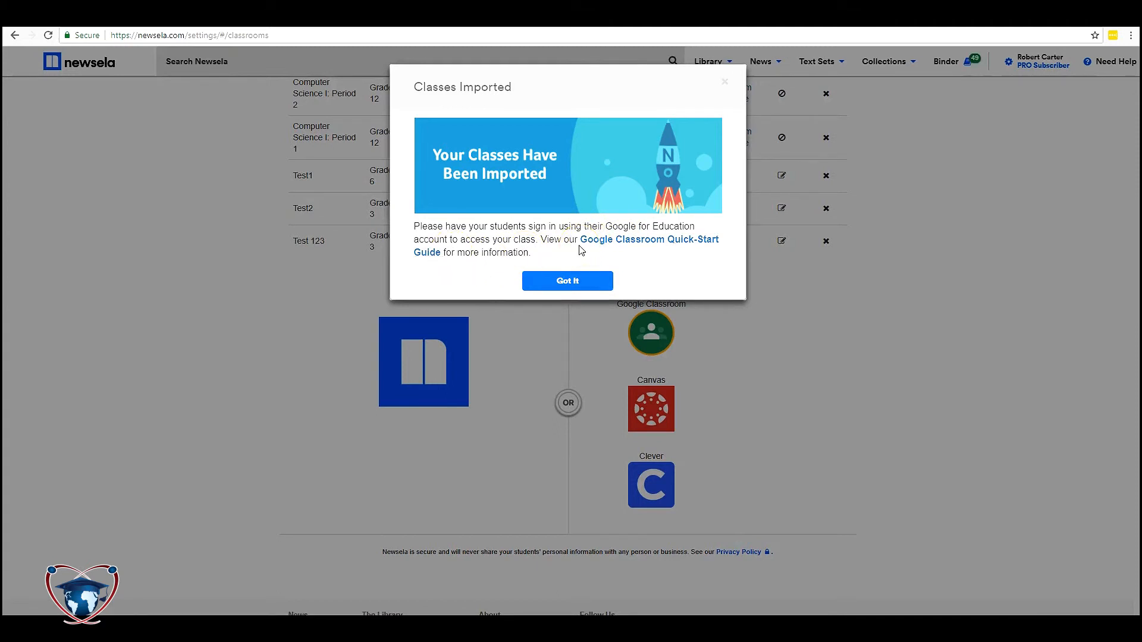
{"action": "left_click", "coordinate": [567, 280]}
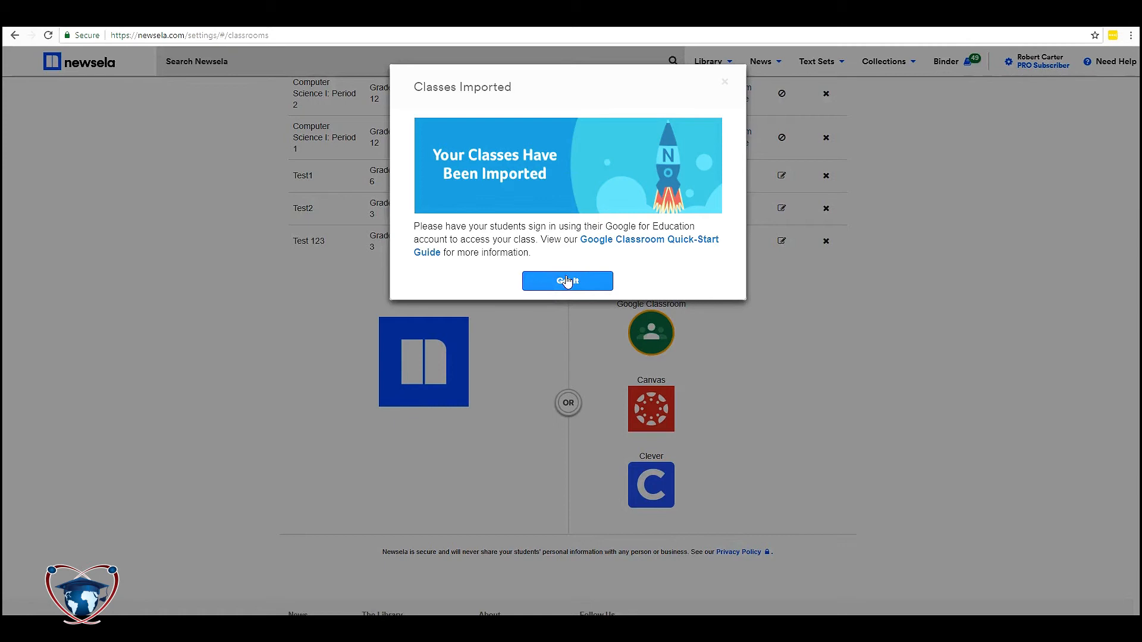
{"action": "left_click", "coordinate": [567, 281]}
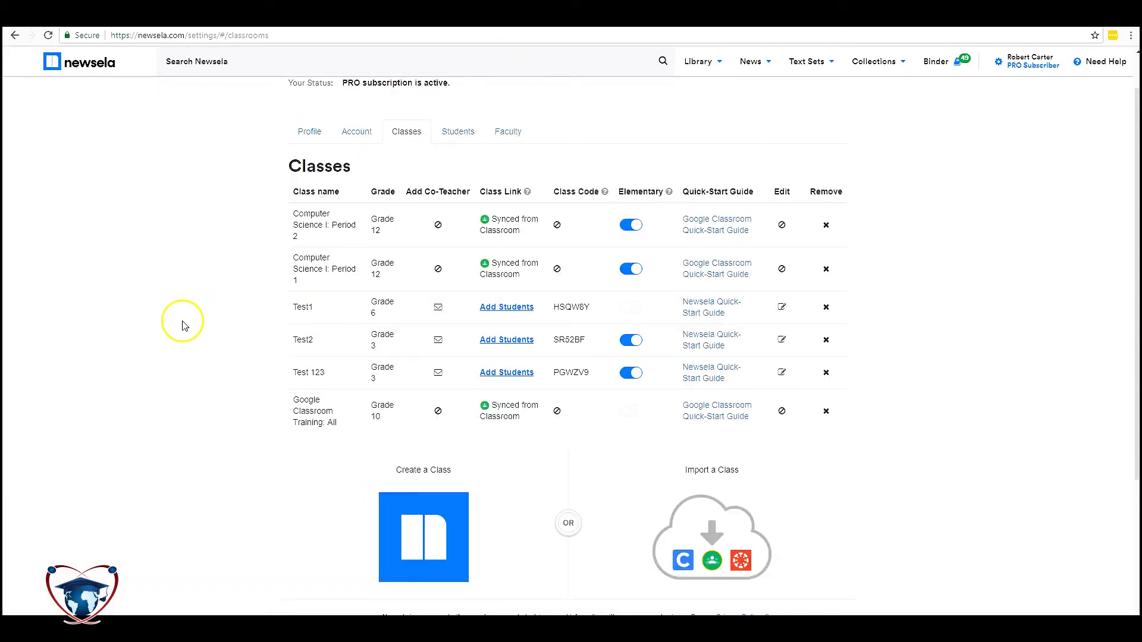